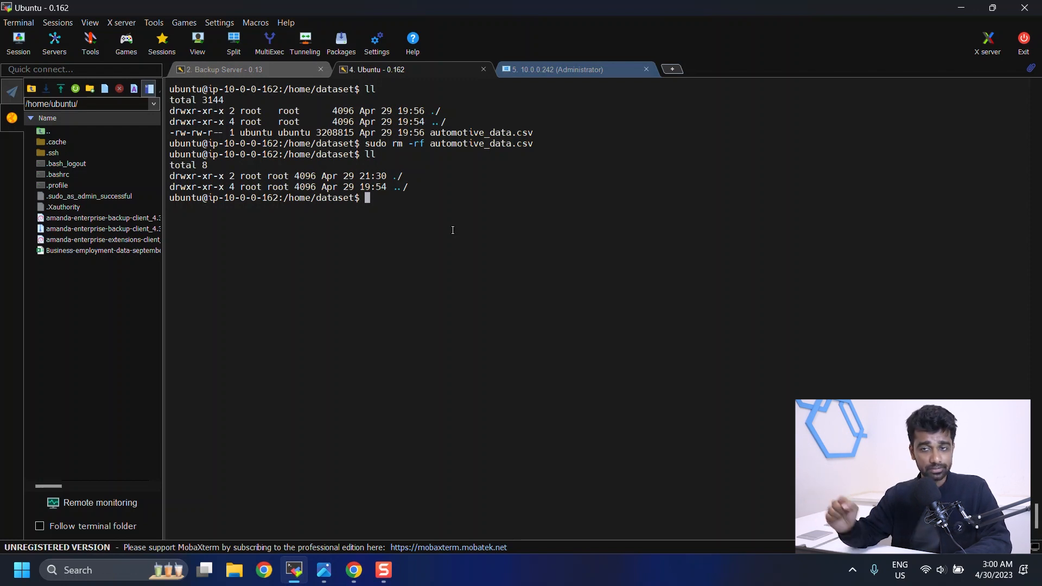
# Step: Switch to the browser and look over the Zmanda documentation page on running a restore
pyautogui.hotkey('alt', 'Tab')
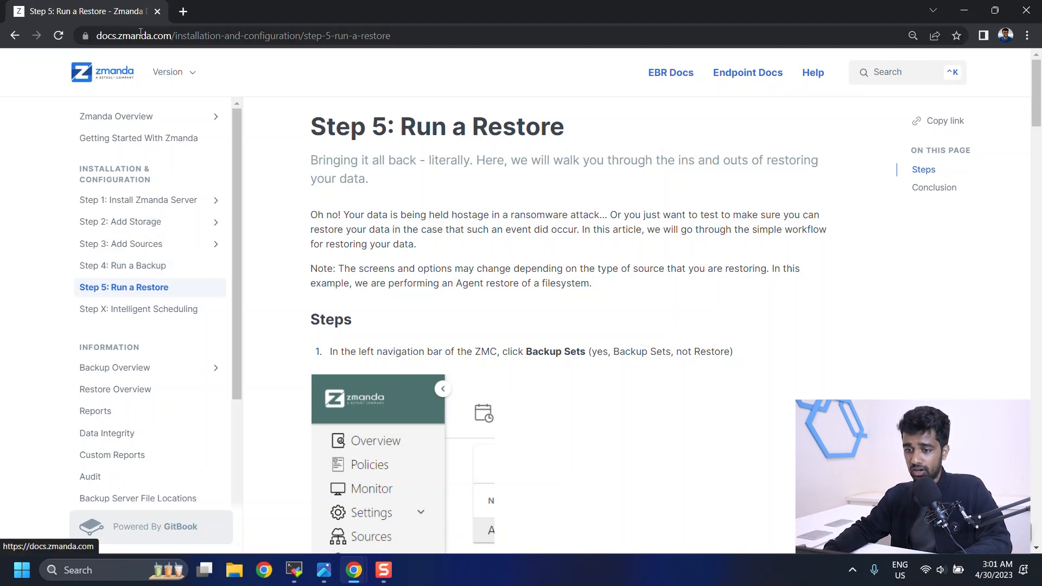
pyautogui.moveTo(171, 37); pyautogui.dragTo(85, 32)
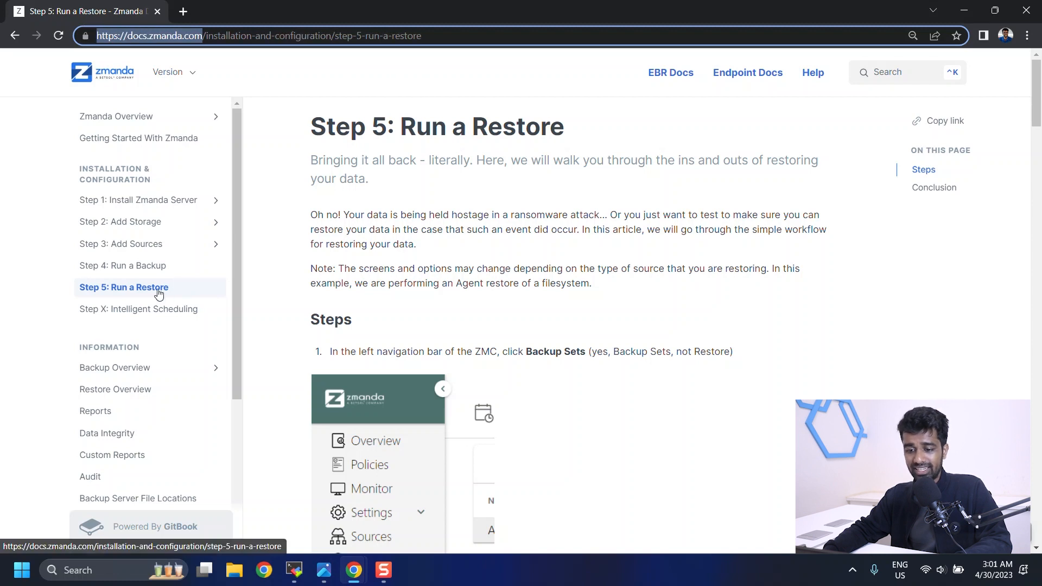
pyautogui.click(132, 177)
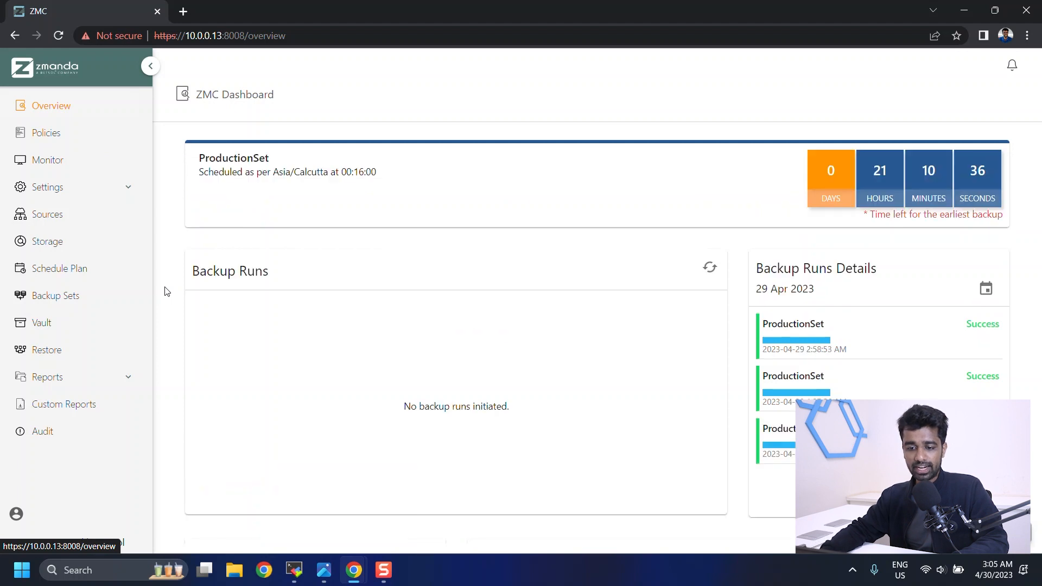
# Step: Open the details of the ProductionSet backup set and go to its Backup Media stage
pyautogui.click(80, 296)
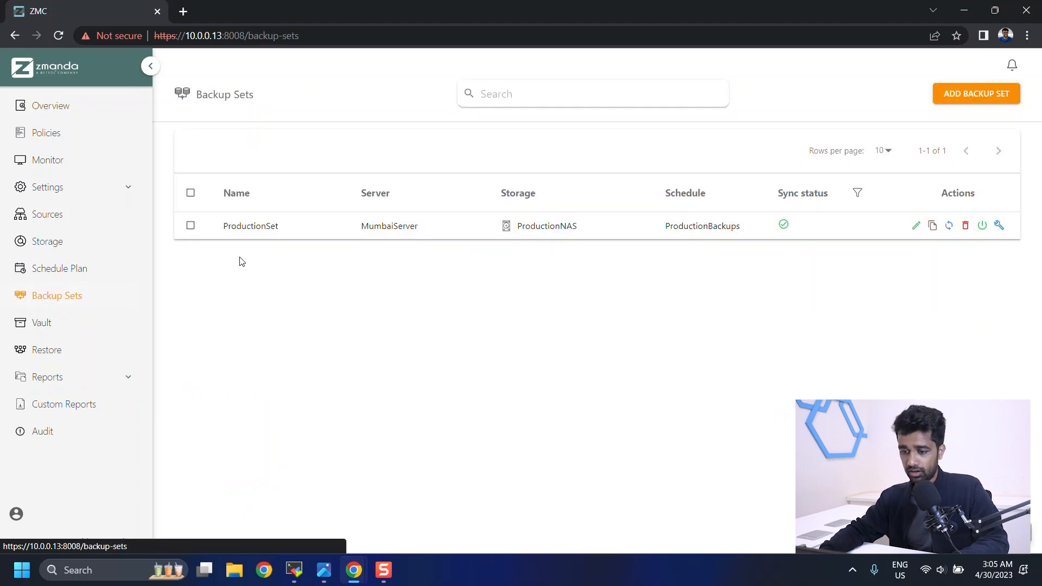
pyautogui.click(1005, 226)
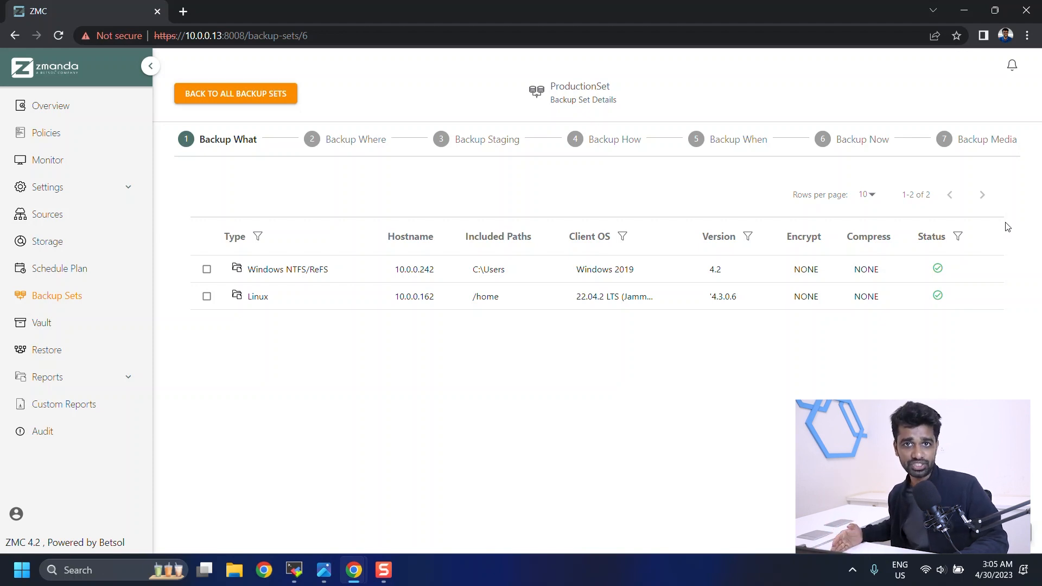
pyautogui.click(981, 140)
pyautogui.scroll(-3, 335, 402)
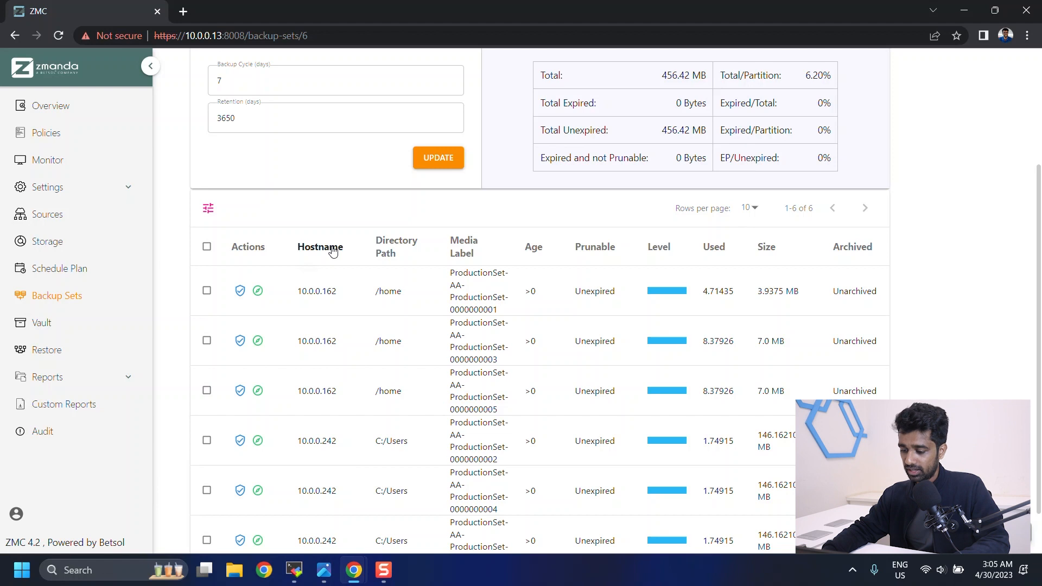
# Step: Examine the media labels and backup times of the listed backups to identify the latest /home backup of host 10.0.0.162
pyautogui.scroll(-2, 333, 252)
pyautogui.moveTo(622, 512); pyautogui.dragTo(682, 512)
pyautogui.moveTo(565, 513); pyautogui.dragTo(504, 512)
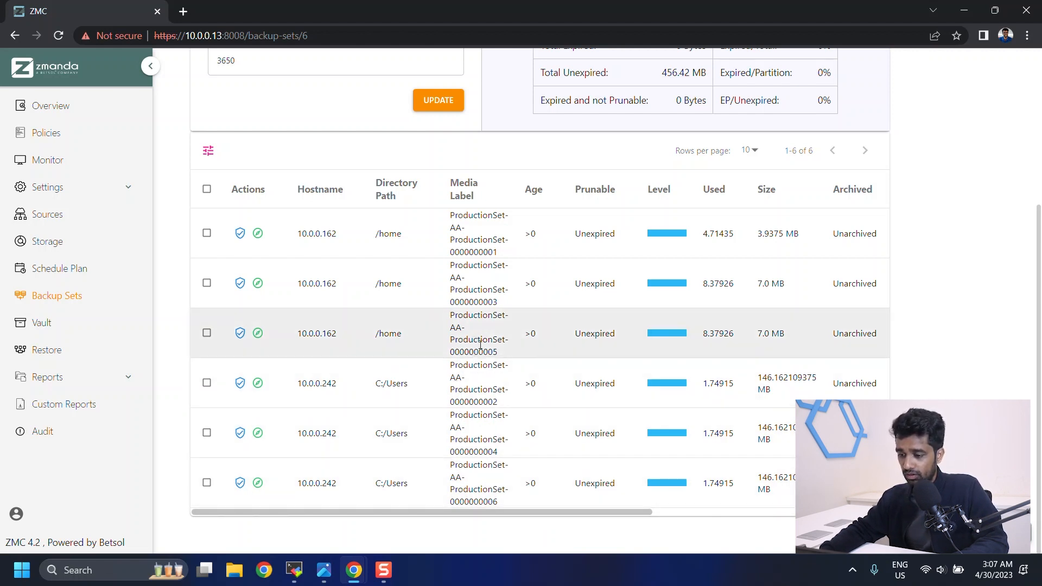
pyautogui.moveTo(482, 352); pyautogui.dragTo(499, 356)
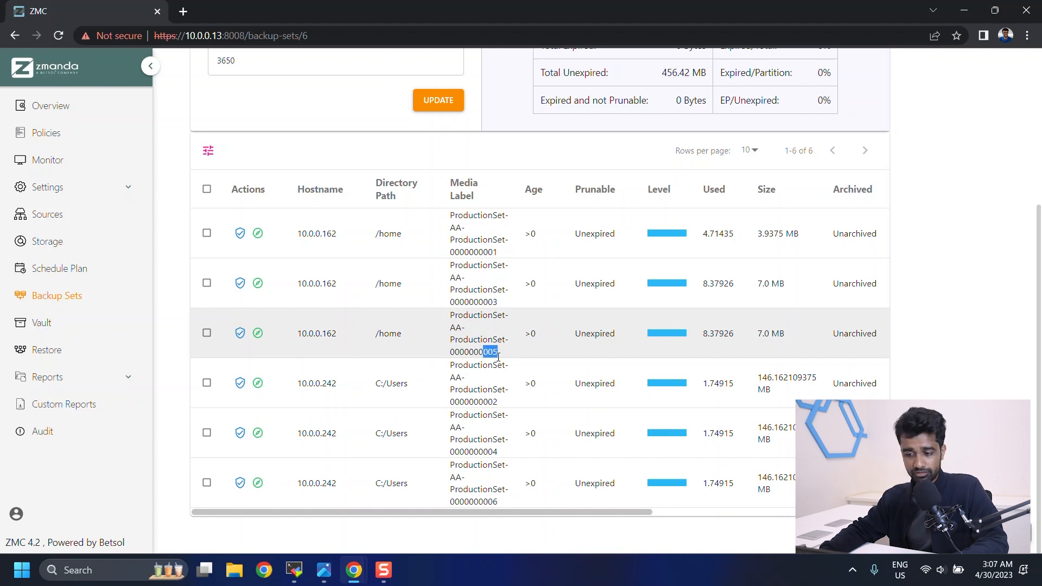
pyautogui.moveTo(517, 510); pyautogui.dragTo(611, 511)
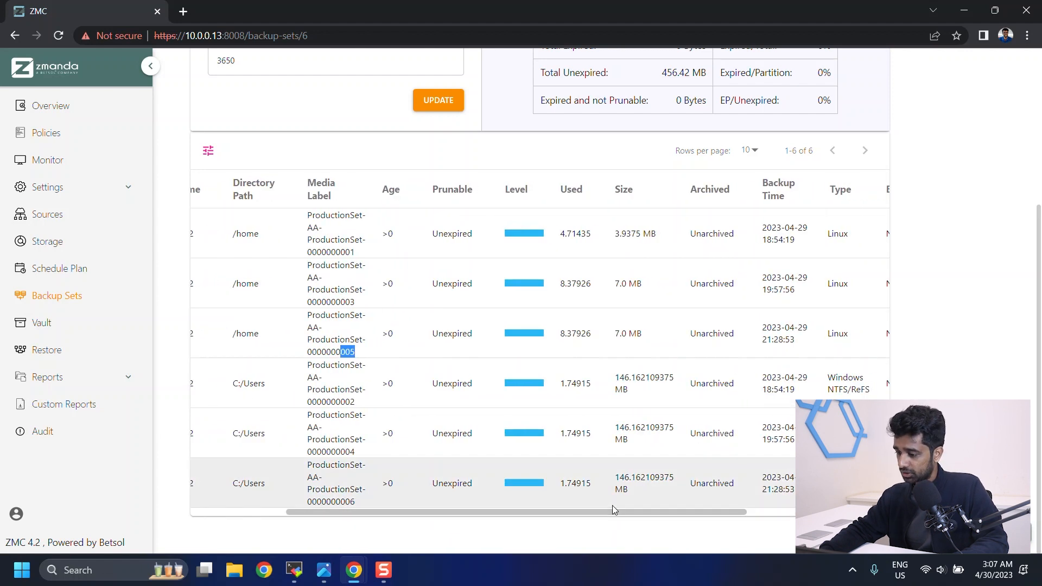
pyautogui.moveTo(761, 340); pyautogui.dragTo(796, 345)
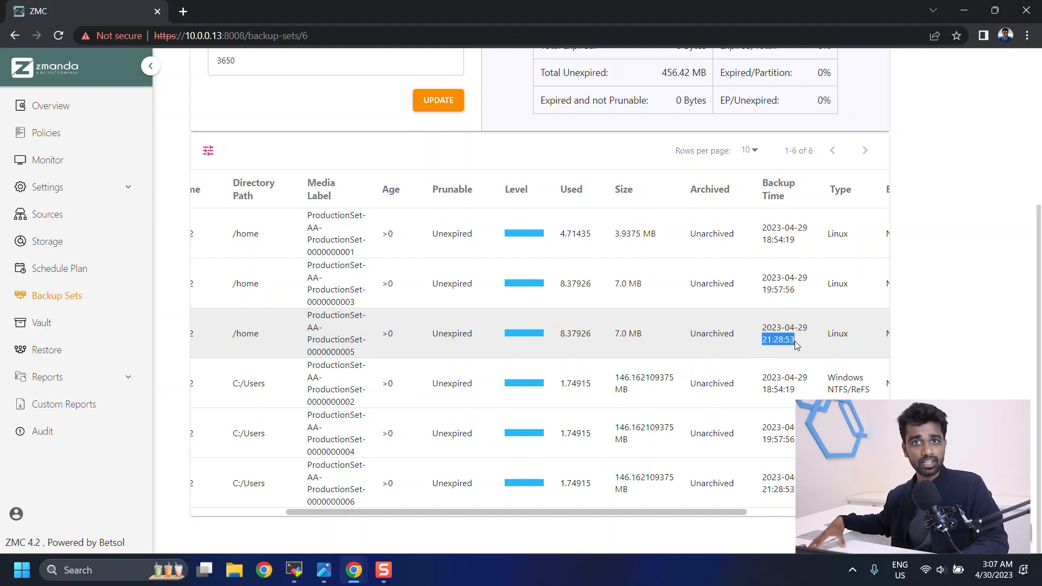
pyautogui.hscroll(-3, 334, 341)
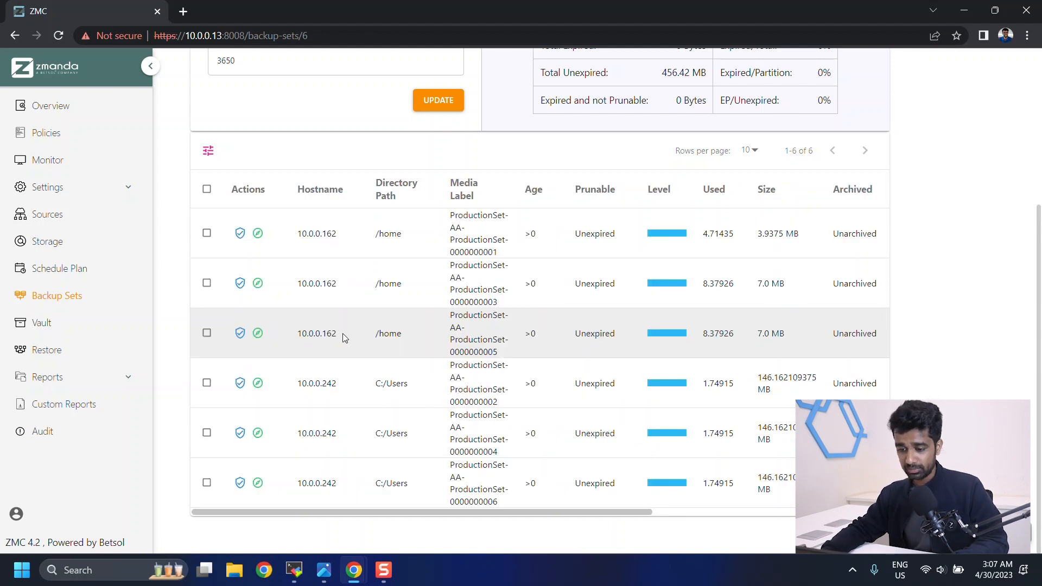
pyautogui.click(257, 333)
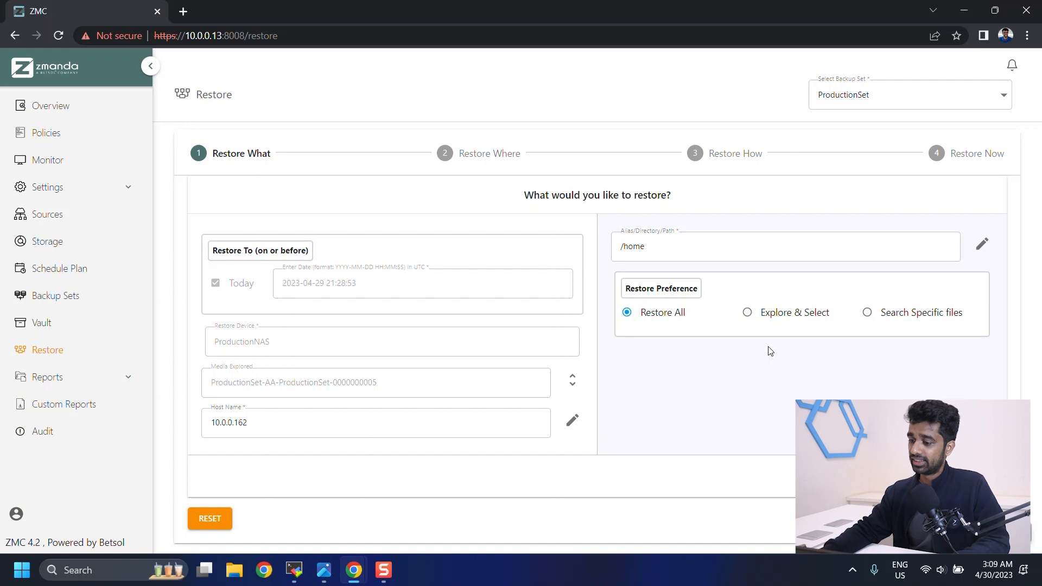
pyautogui.click(764, 318)
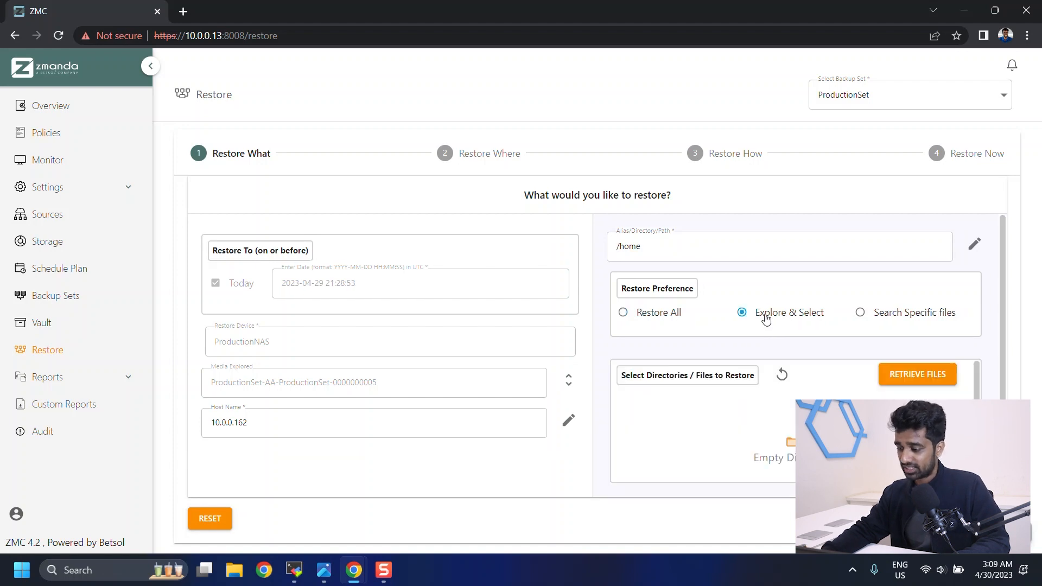
pyautogui.click(919, 374)
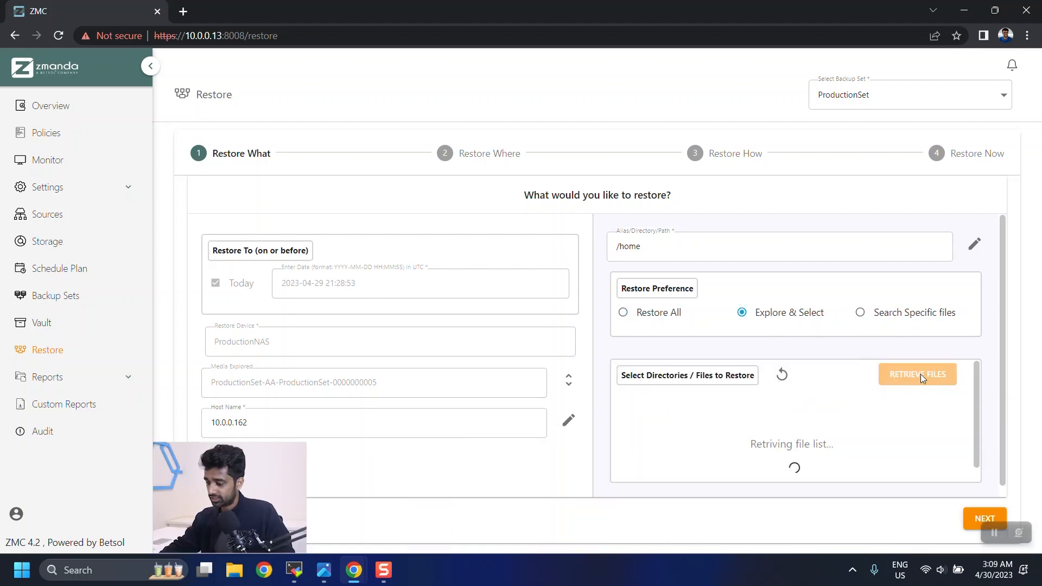
pyautogui.click(643, 437)
pyautogui.scroll(-2, 711, 438)
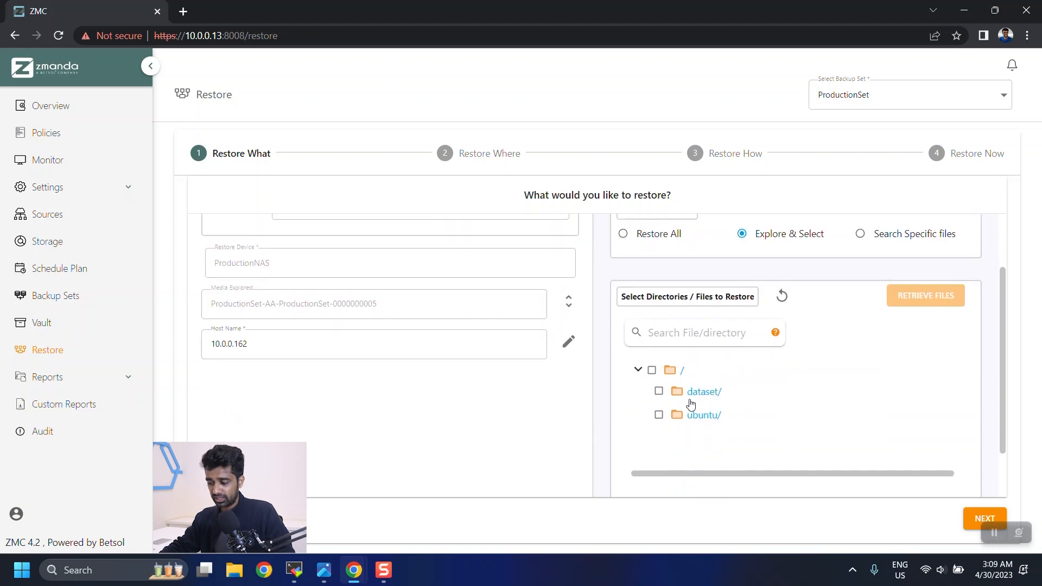
# Step: Retrieve the files of the dataset/ directory, select only automotive_data.csv for restore, and proceed to the destination stage
pyautogui.click(691, 393)
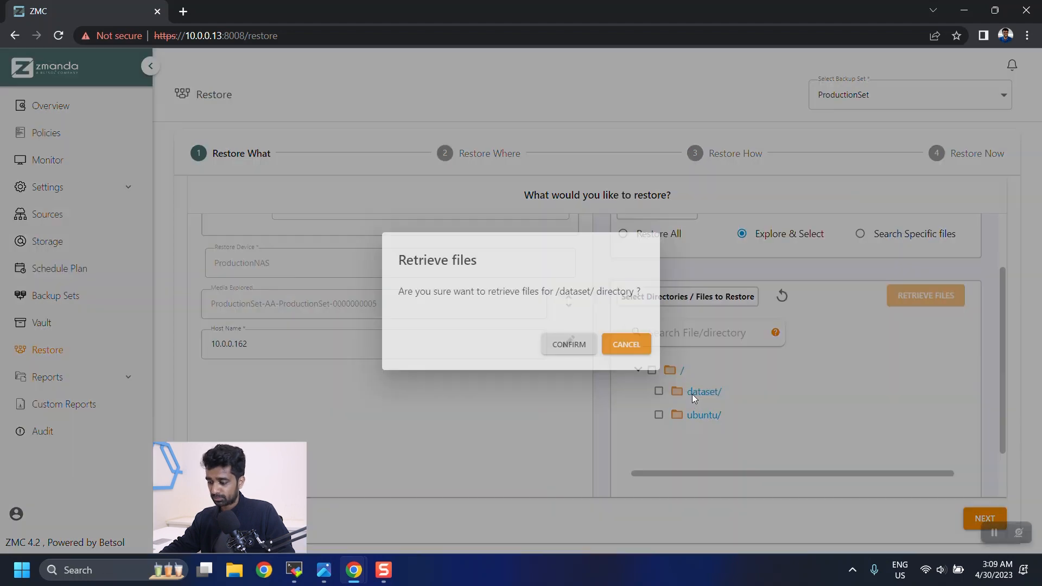
pyautogui.click(576, 344)
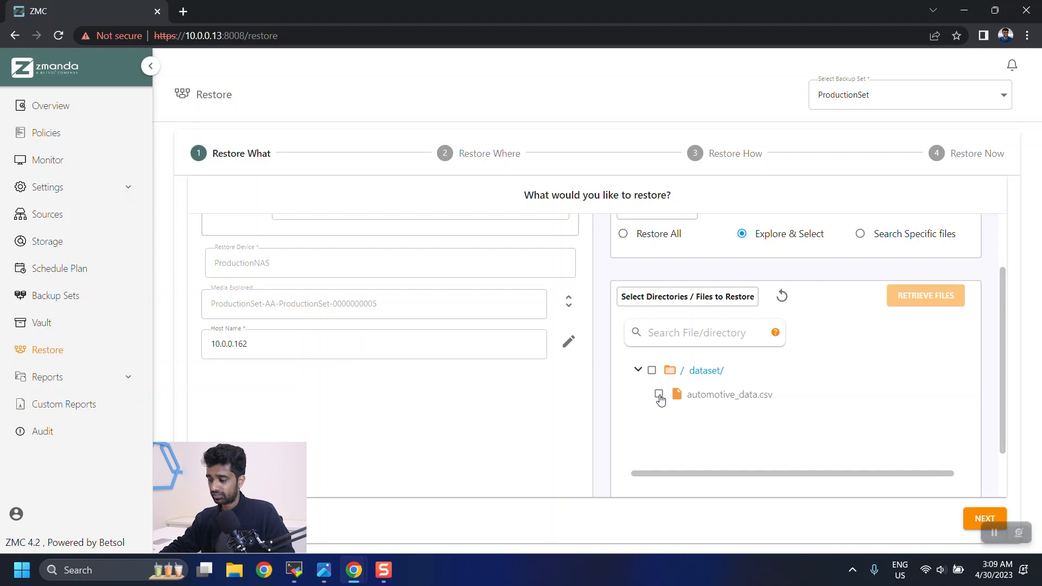
pyautogui.click(659, 396)
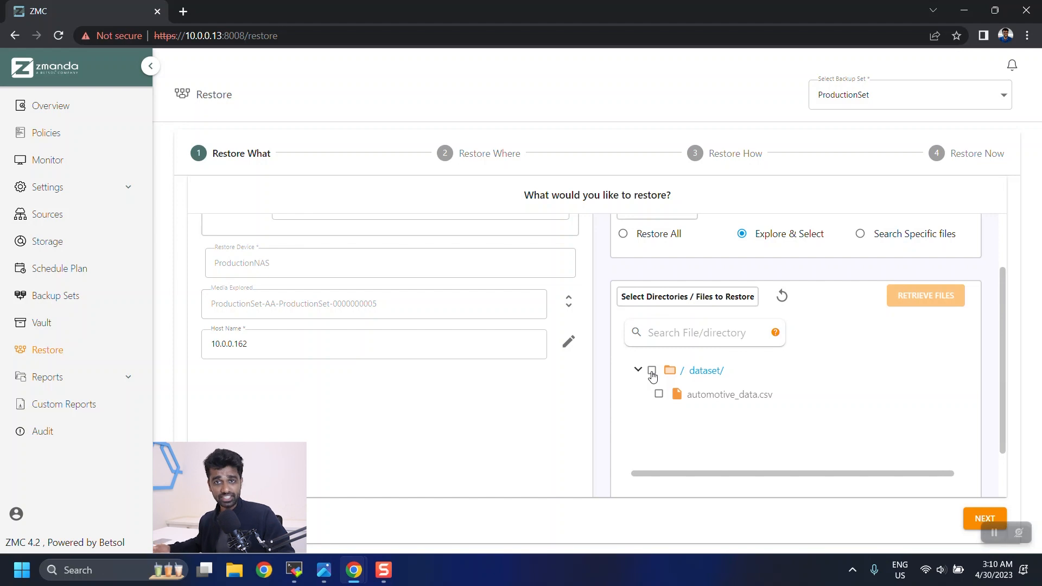
pyautogui.click(652, 372)
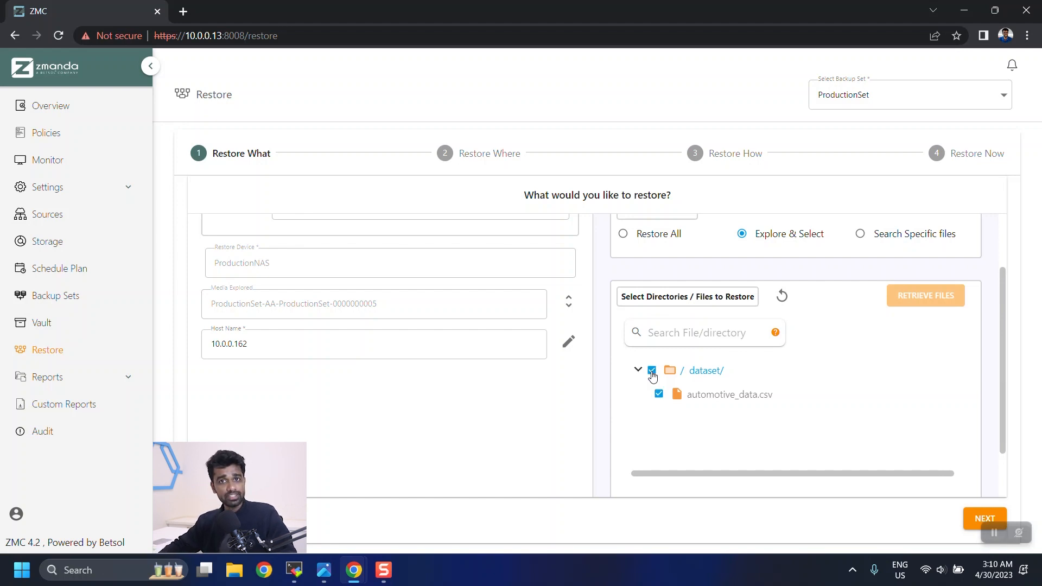
pyautogui.click(652, 374)
pyautogui.click(660, 395)
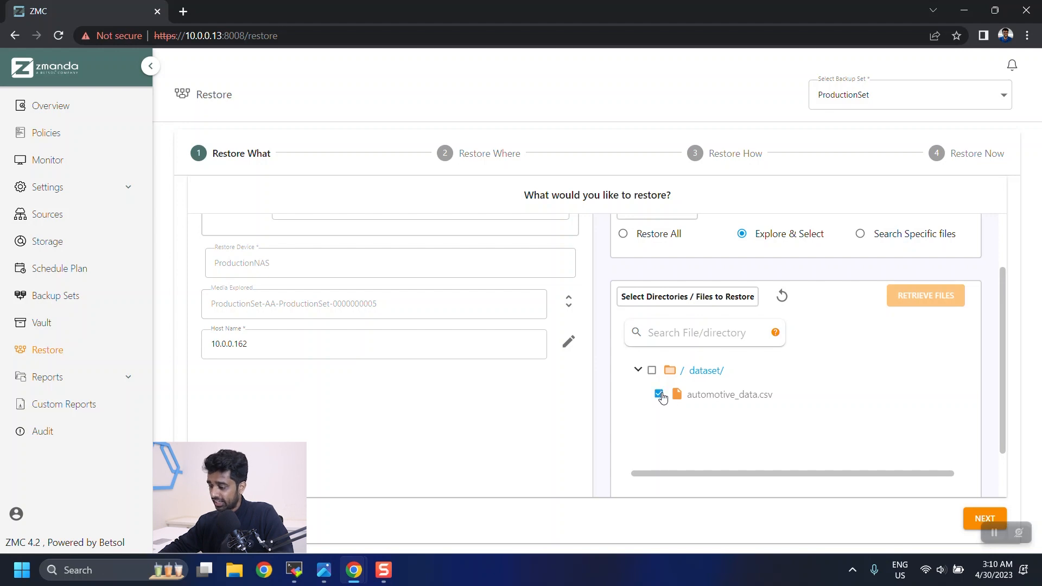
pyautogui.click(967, 521)
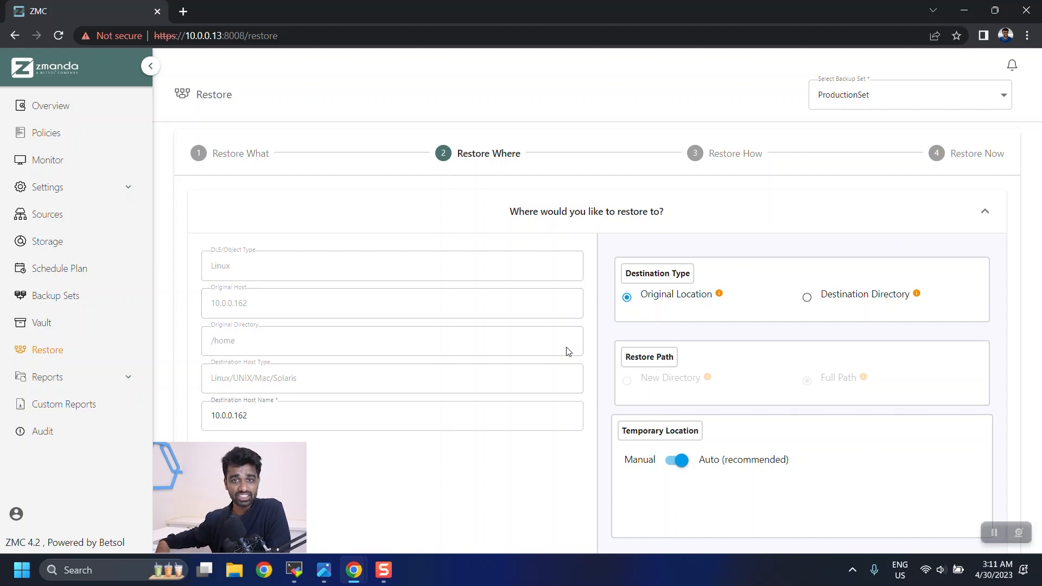
pyautogui.click(879, 295)
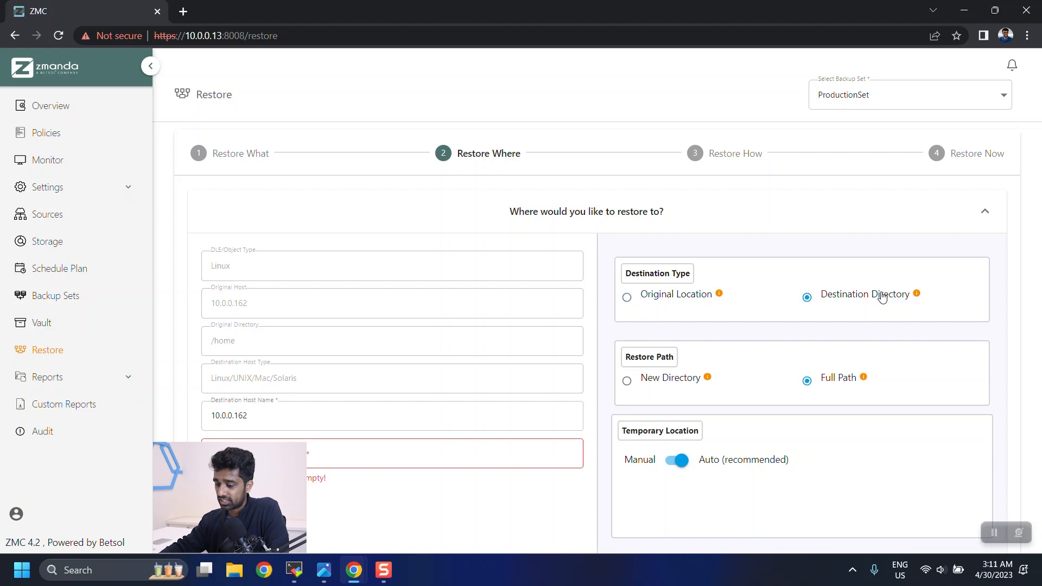
pyautogui.click(343, 459)
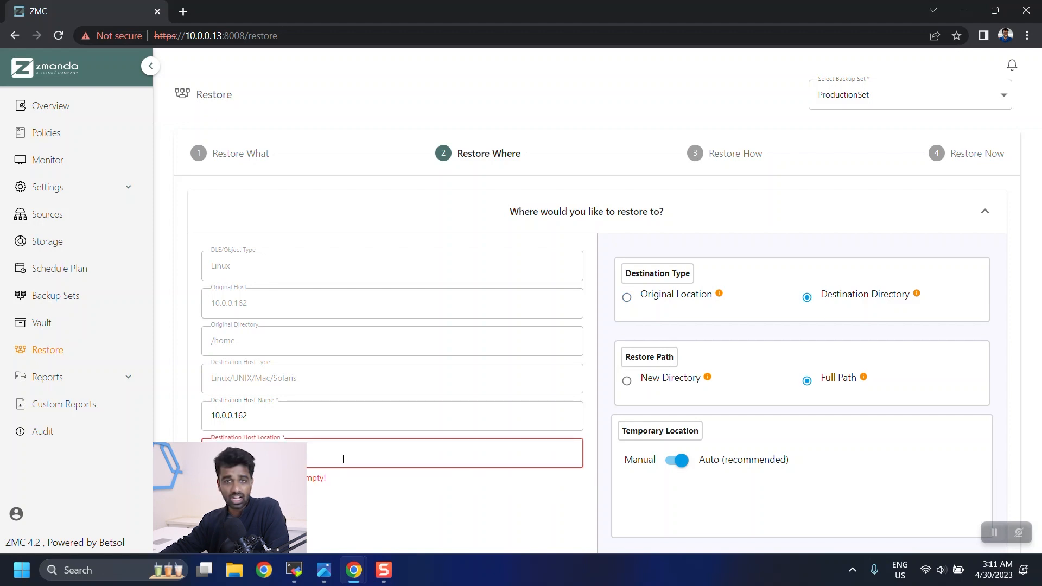
pyautogui.click(686, 294)
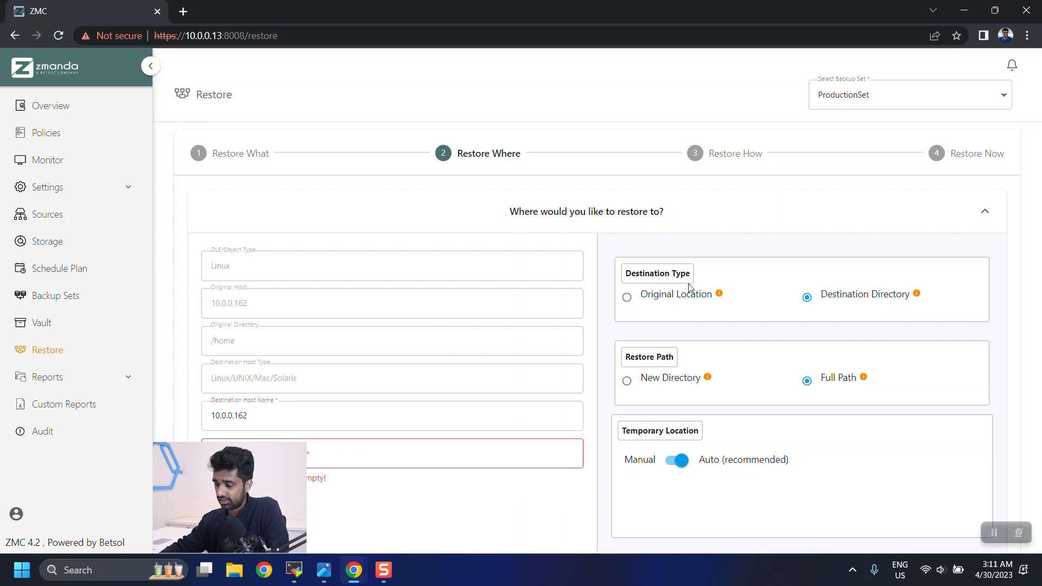
# Step: Accept the Original Location as the restore destination and run the restore, confirming the overwrite of the original file
pyautogui.scroll(-2, 841, 398)
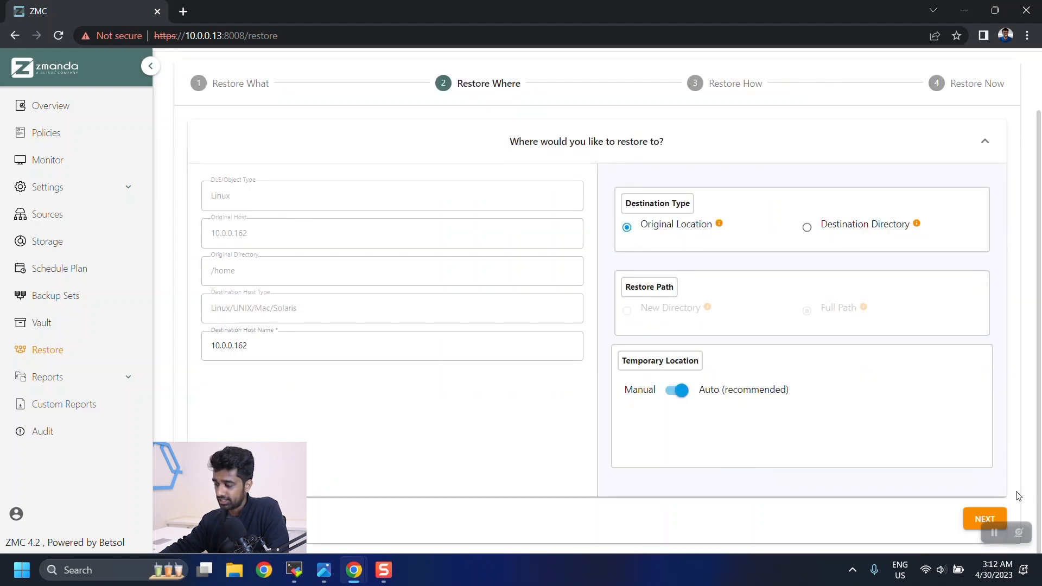
pyautogui.click(972, 517)
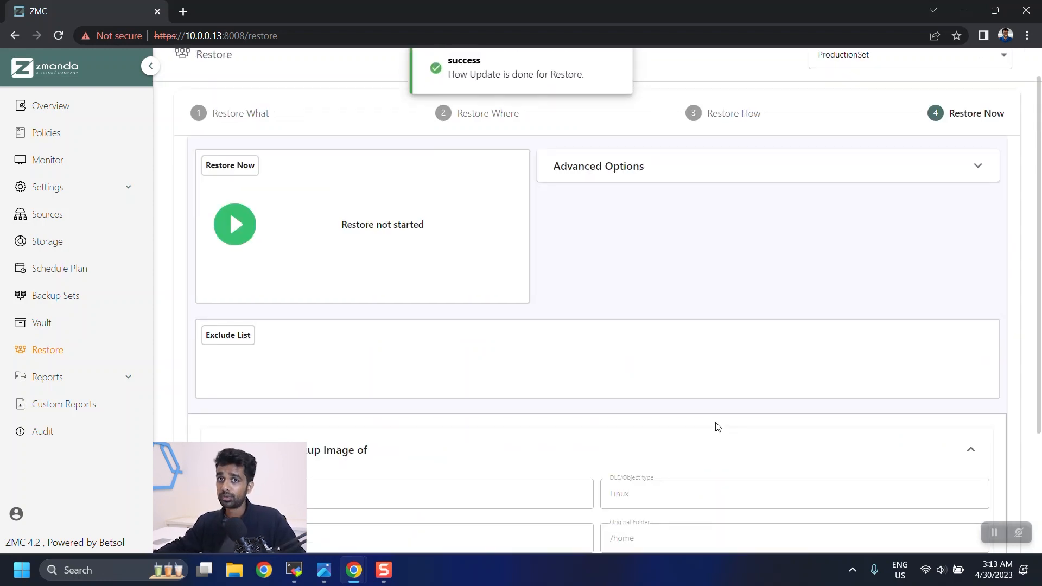
pyautogui.scroll(1, 717, 427)
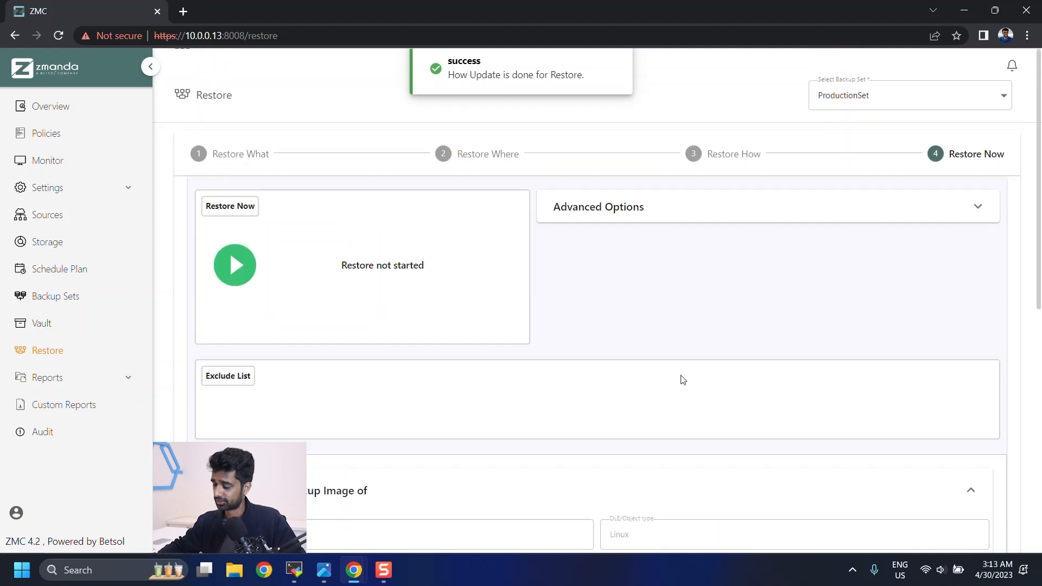
pyautogui.click(235, 279)
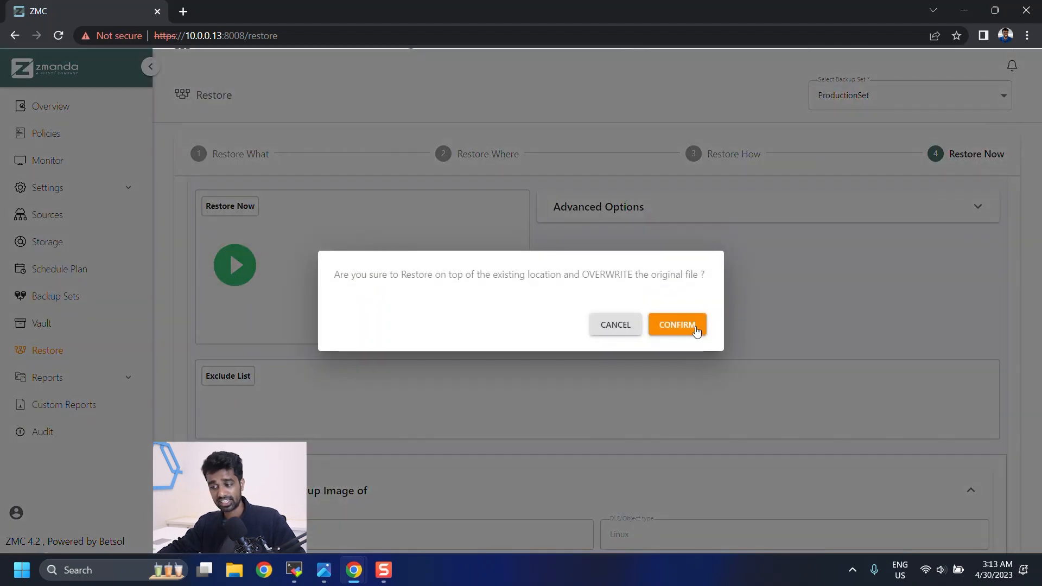
pyautogui.click(677, 325)
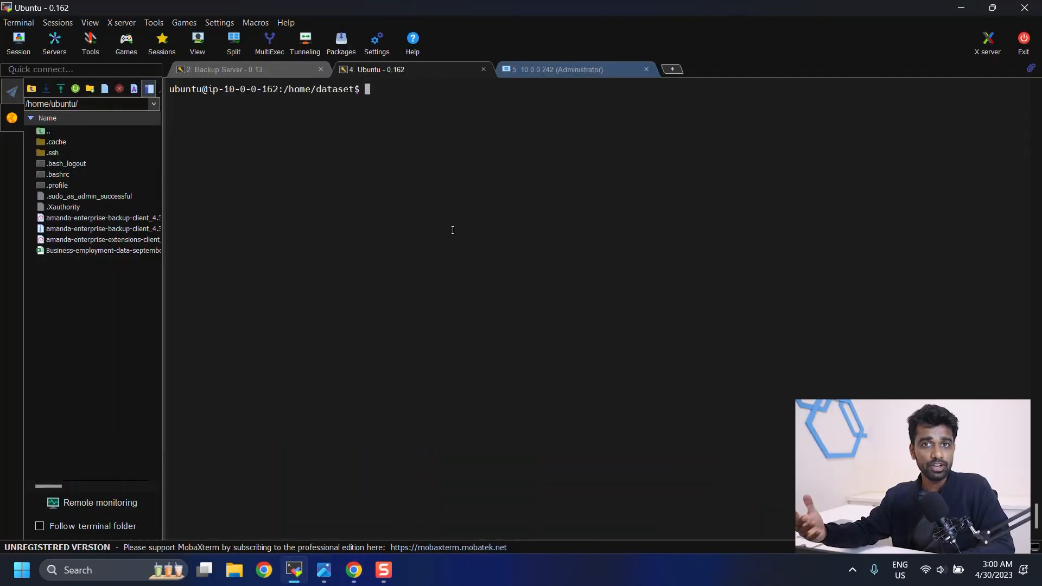
# Step: Switch to the Ubuntu terminal session and list the contents of /home/dataset with ll
pyautogui.write('ll')
pyautogui.press('Return')
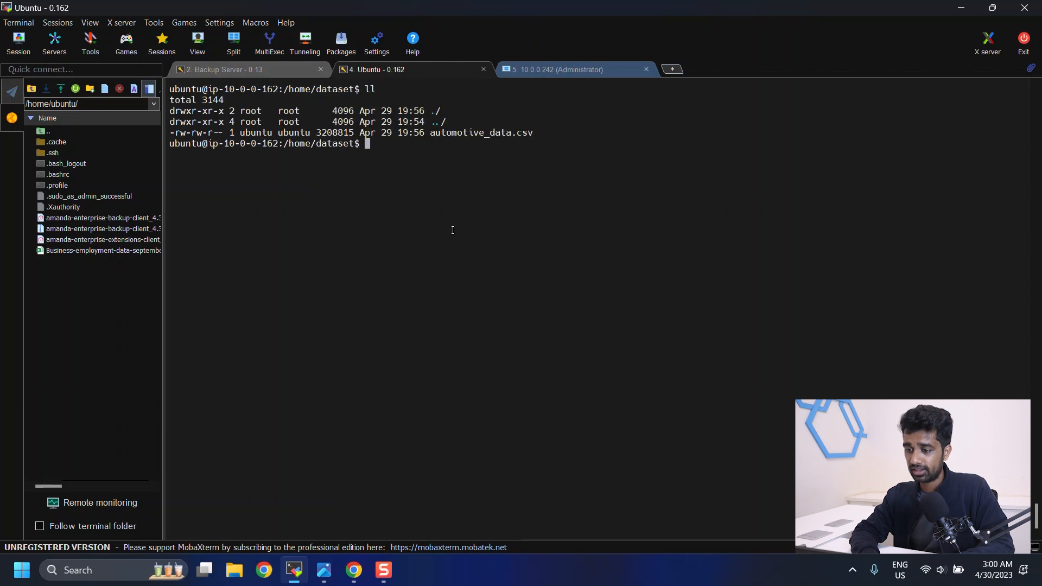